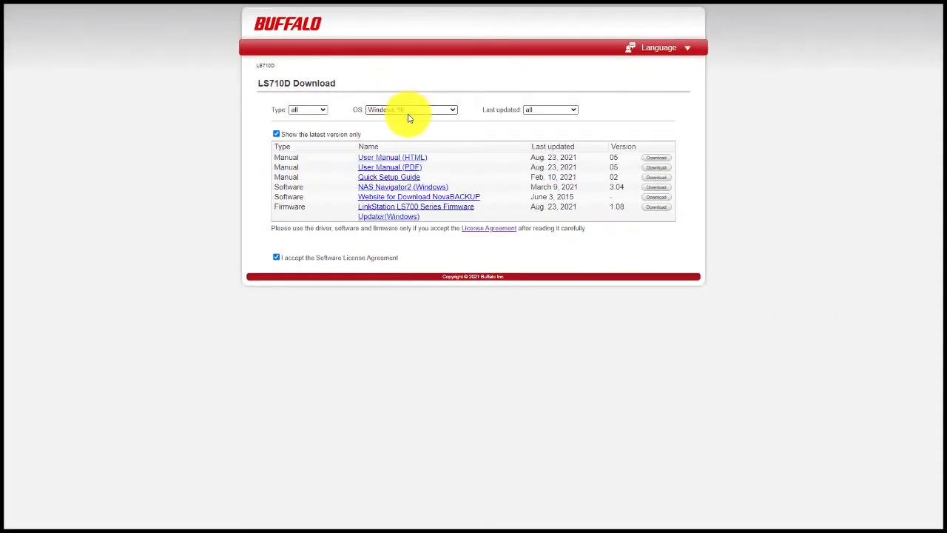
# - Review the choices offered by the Type, OS and Last updated filters on the LS710D Download page
pyautogui.click(325, 114)
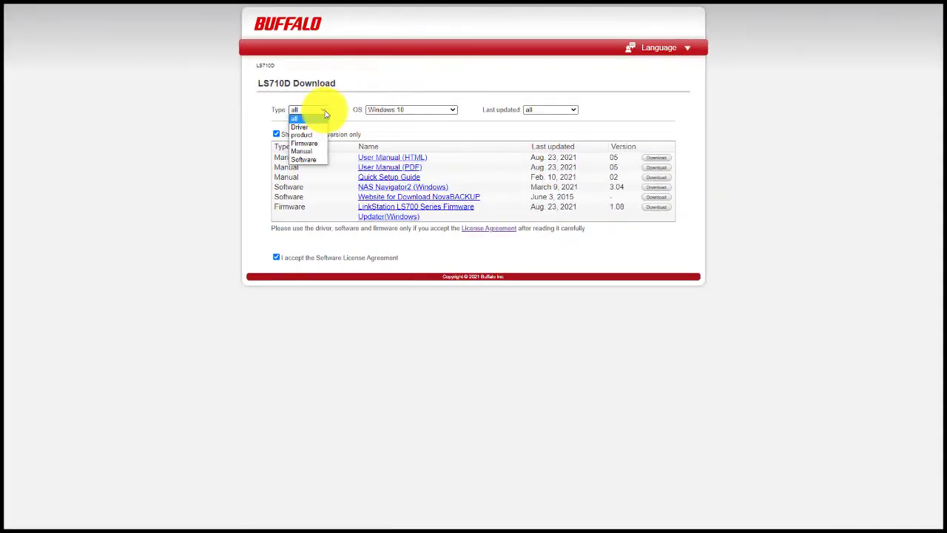
pyautogui.click(326, 114)
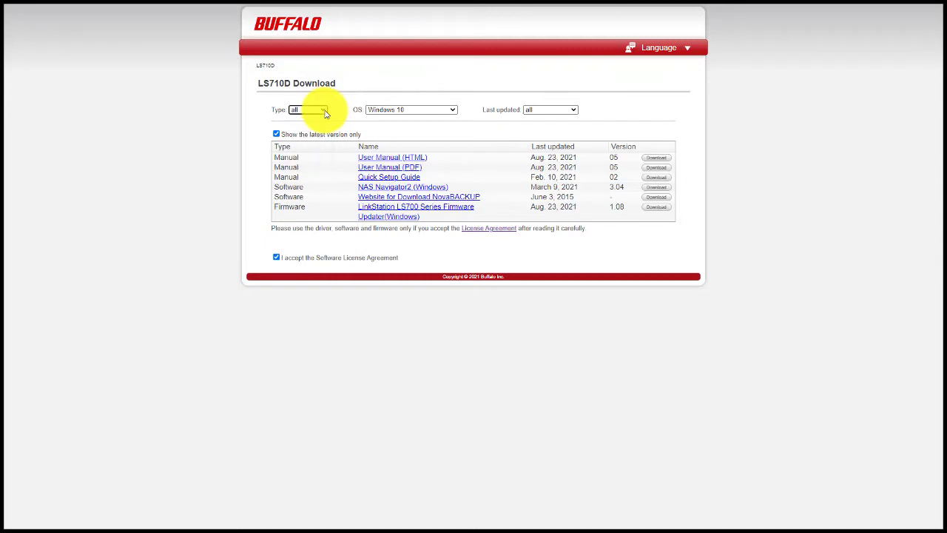
pyautogui.click(451, 112)
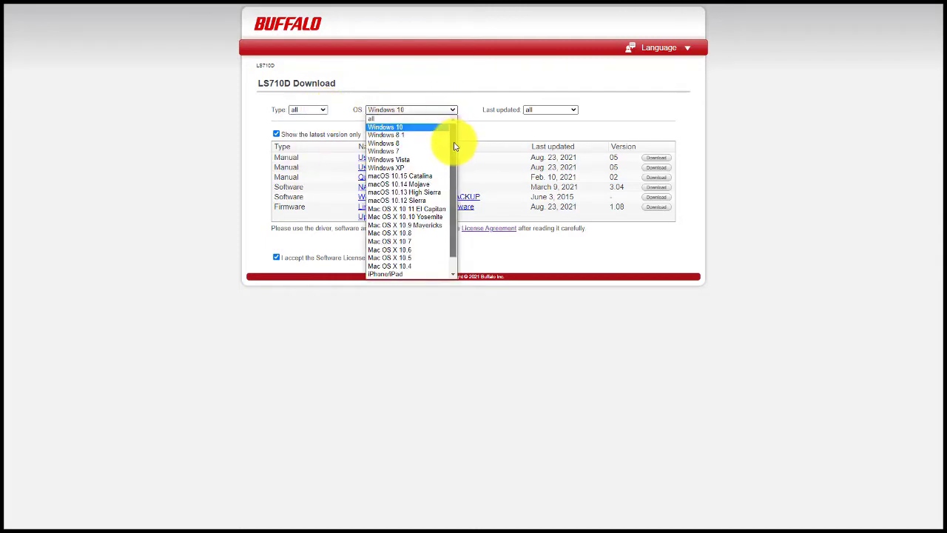
pyautogui.scroll(-1, 454, 145)
pyautogui.scroll(1, 454, 157)
pyautogui.click(485, 97)
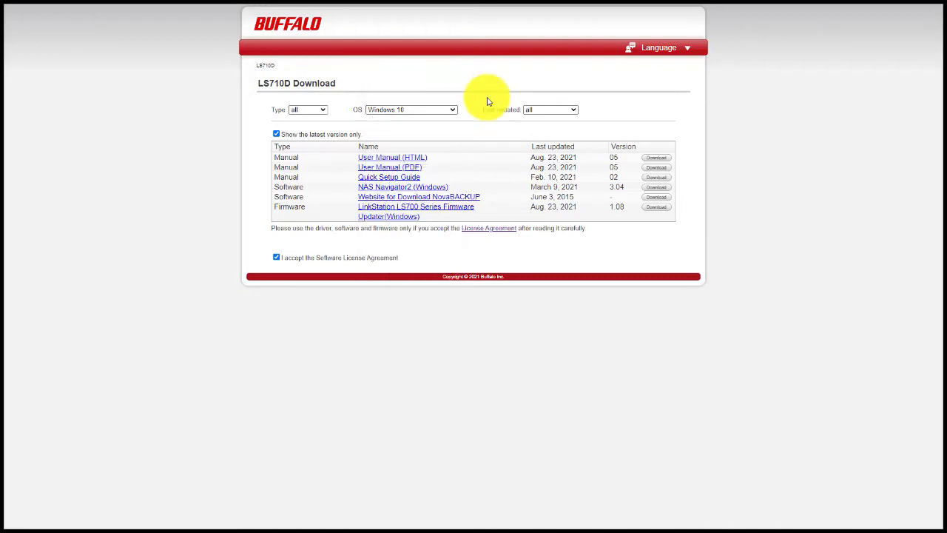
pyautogui.click(572, 112)
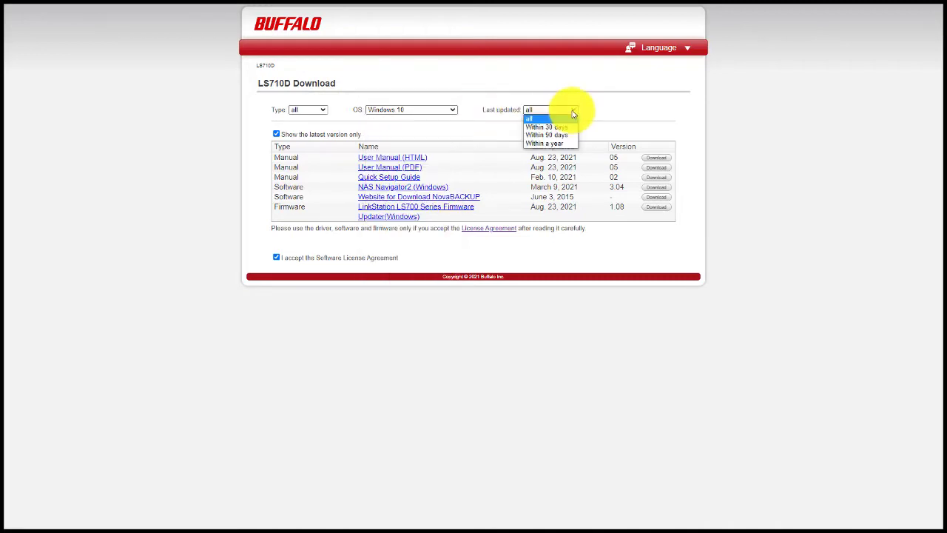
pyautogui.click(572, 112)
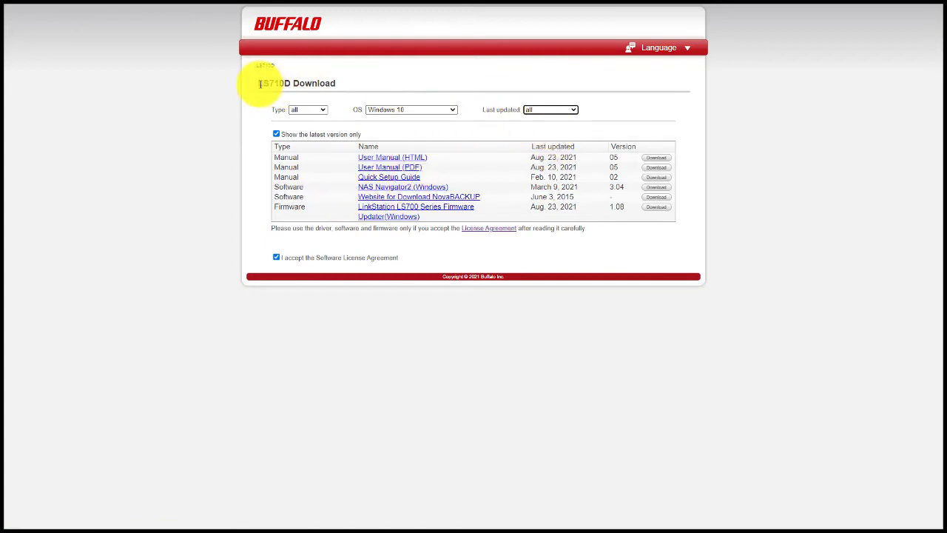
pyautogui.moveTo(258, 83); pyautogui.dragTo(293, 83)
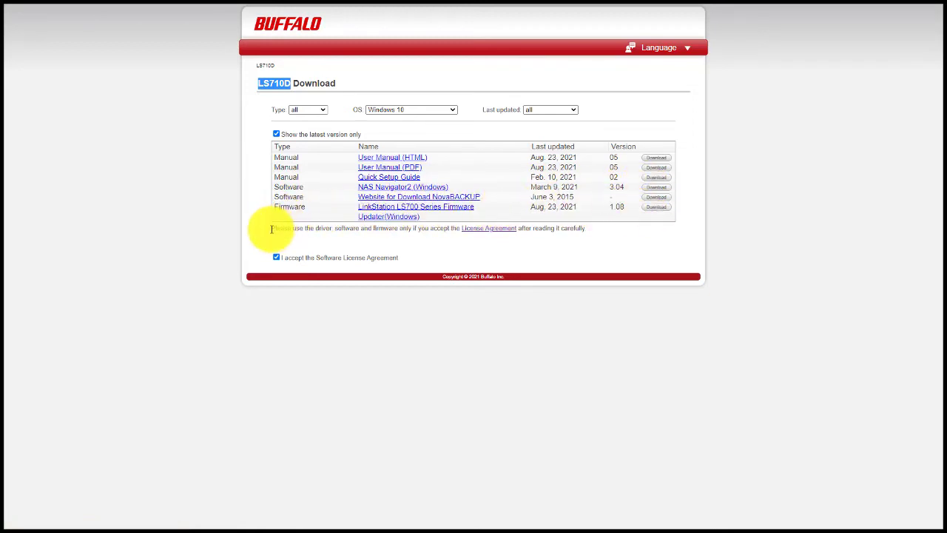
# - Read the Software License Agreement through to its end, close it, and check the acceptance line below the downloads
pyautogui.moveTo(272, 228); pyautogui.dragTo(610, 232)
pyautogui.click(610, 233)
pyautogui.click(489, 229)
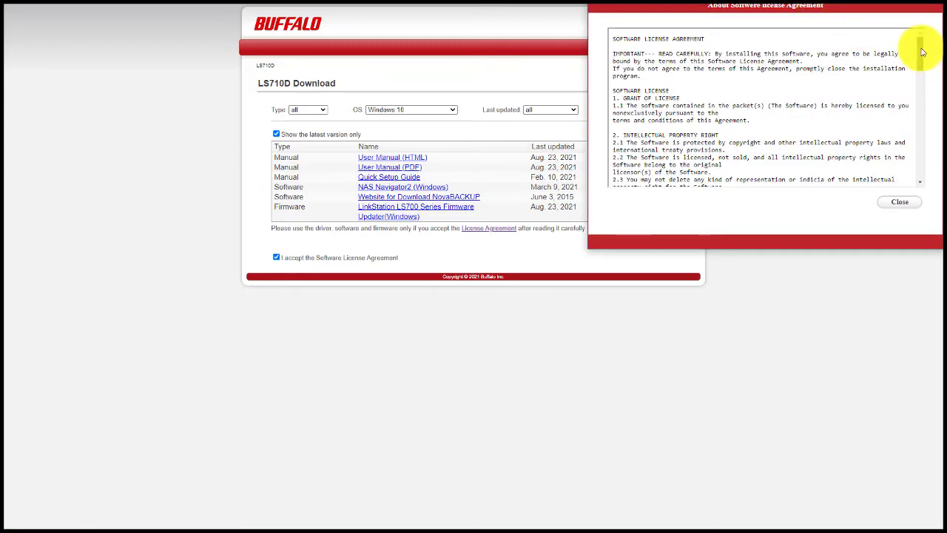
pyautogui.moveTo(922, 51); pyautogui.dragTo(921, 161)
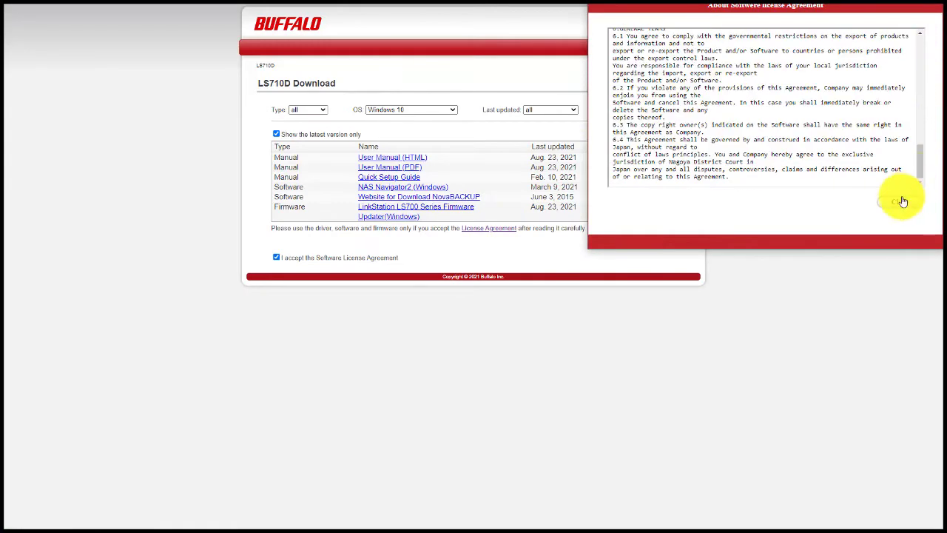
pyautogui.click(900, 201)
pyautogui.moveTo(405, 258); pyautogui.dragTo(282, 265)
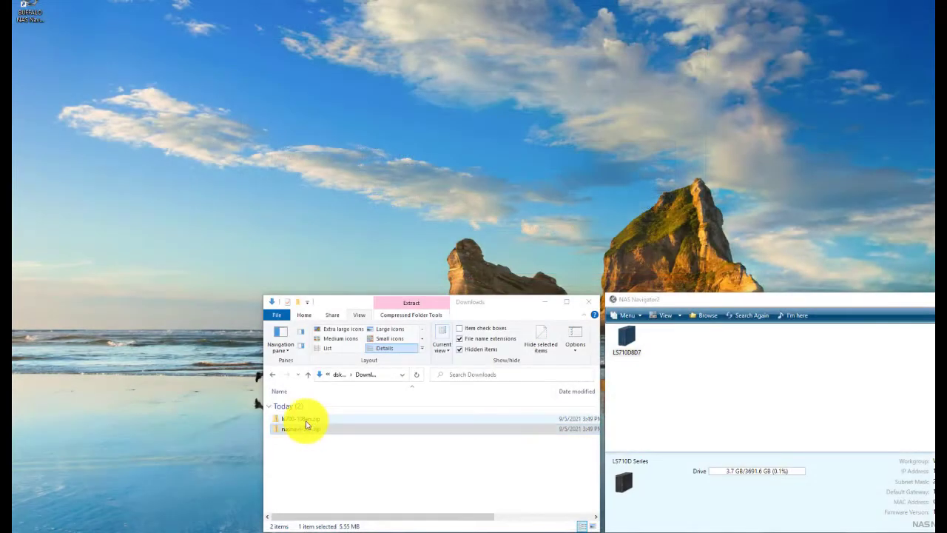
# - Extract nasnavi-304.zip in Downloads to the default nasnavi-304 folder
pyautogui.click(304, 429)
pyautogui.rightClick(303, 432)
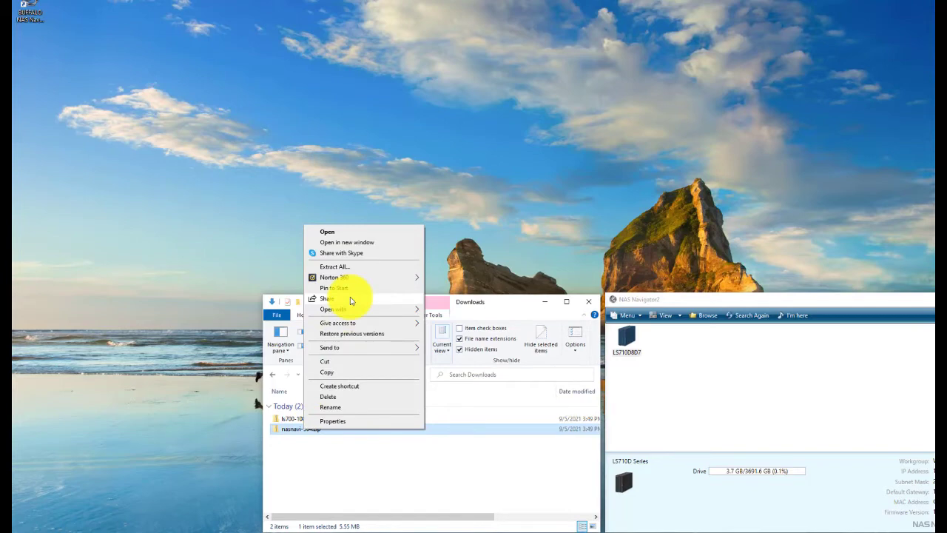
pyautogui.click(344, 268)
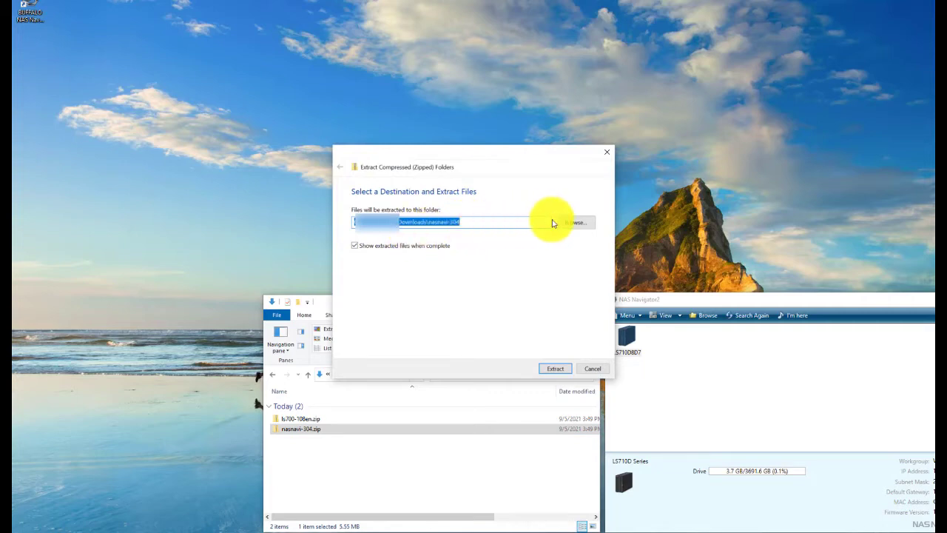
pyautogui.click(559, 369)
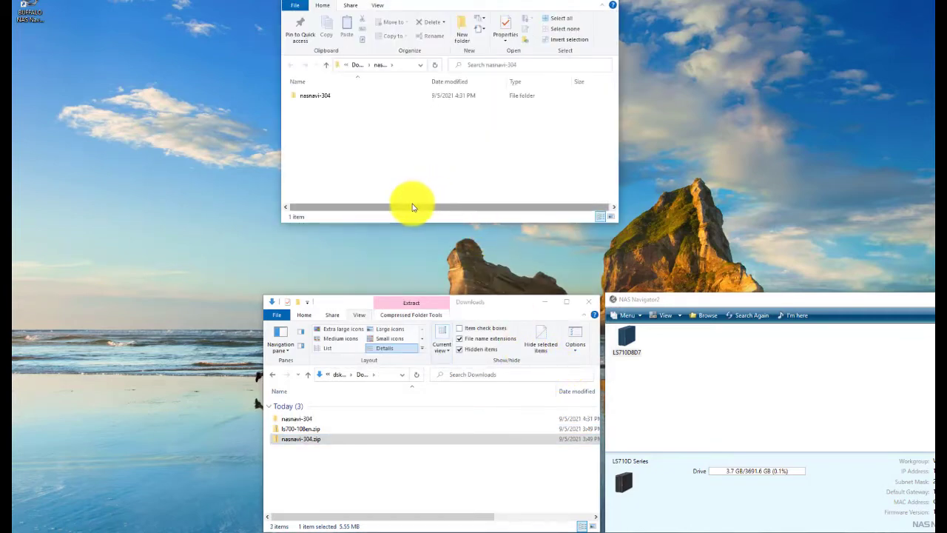
# - Inspect the extracted nasnavi-304 folder and its Module subfolder, and close that window
pyautogui.doubleClick(317, 97)
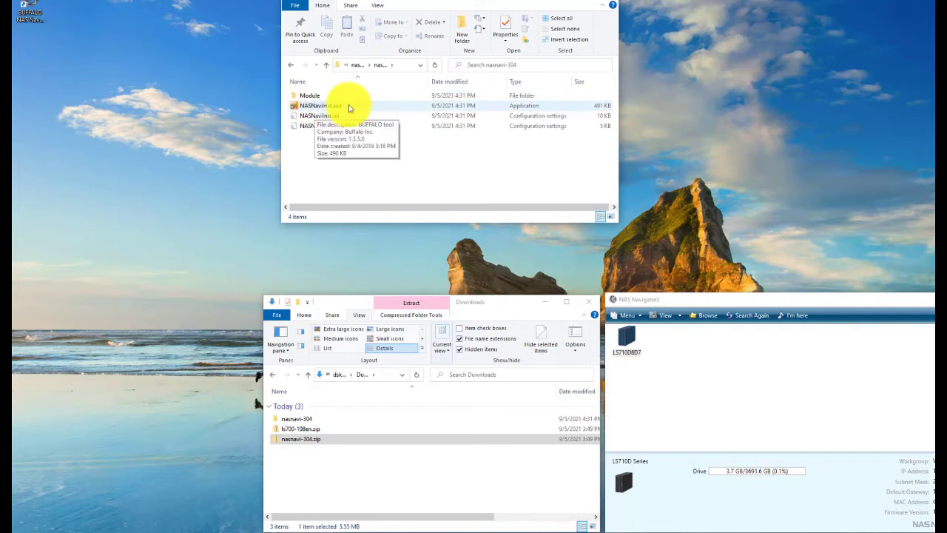
pyautogui.doubleClick(313, 96)
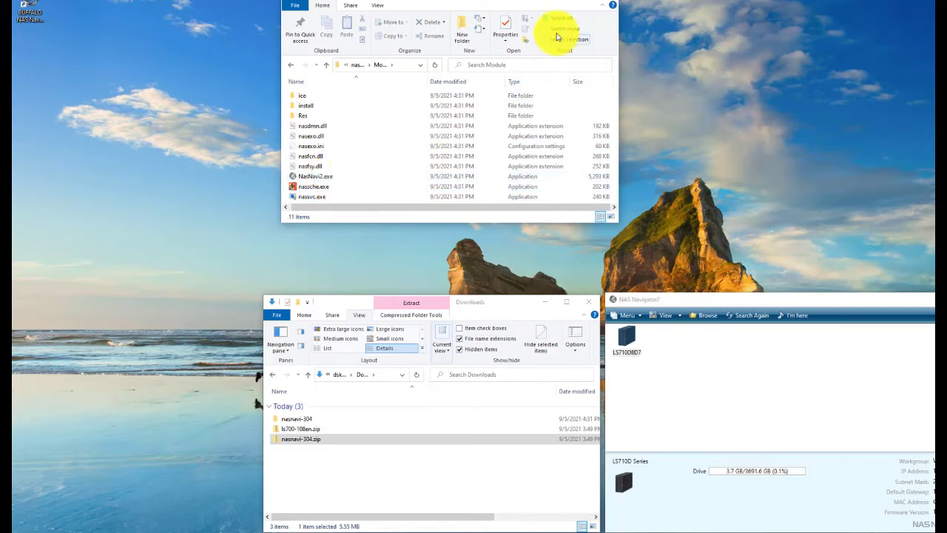
pyautogui.click(608, 3)
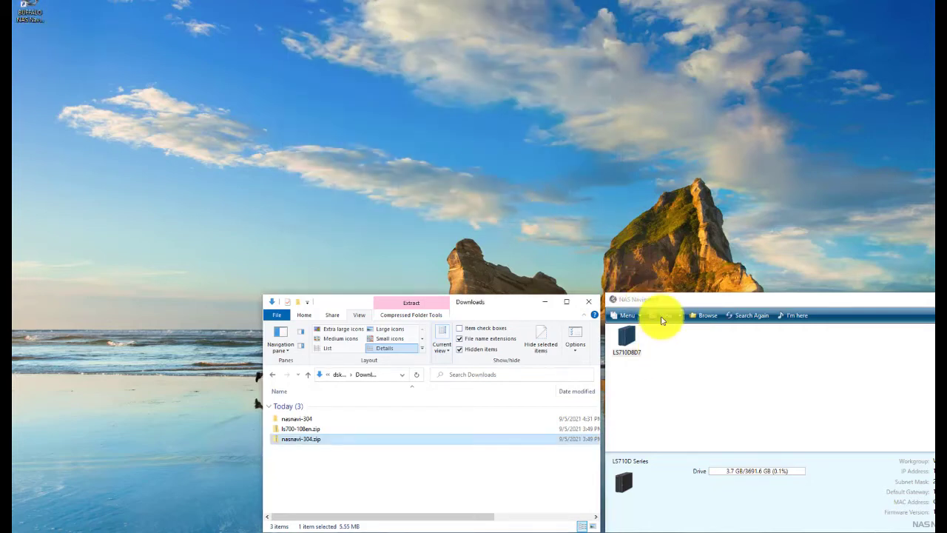
# - Look over the main command list of NAS Navigator2 and browse the shared folders on the LS710D8D7
pyautogui.click(633, 319)
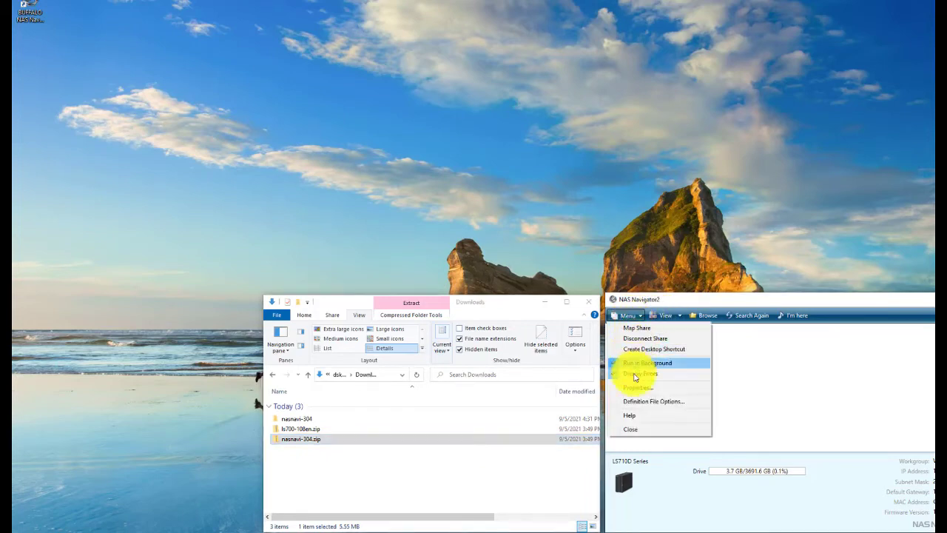
pyautogui.click(750, 305)
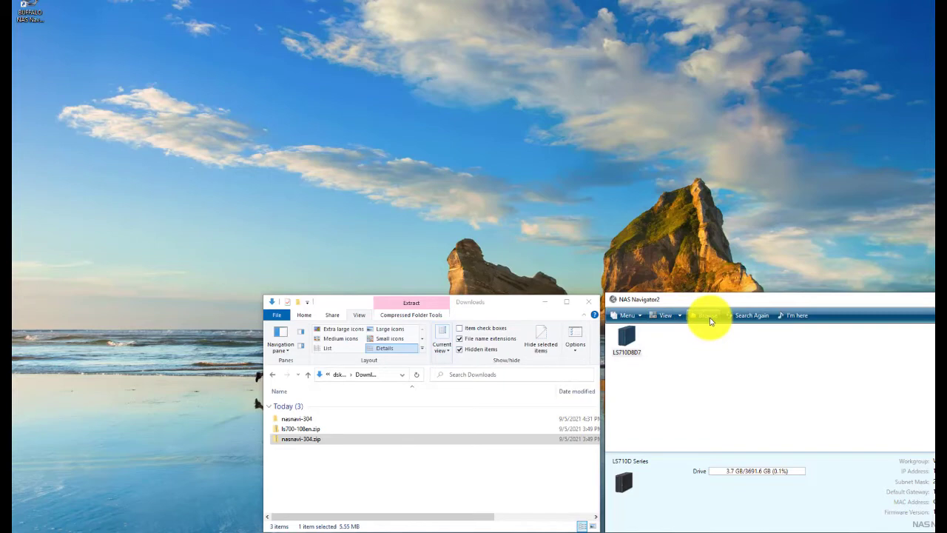
pyautogui.click(708, 317)
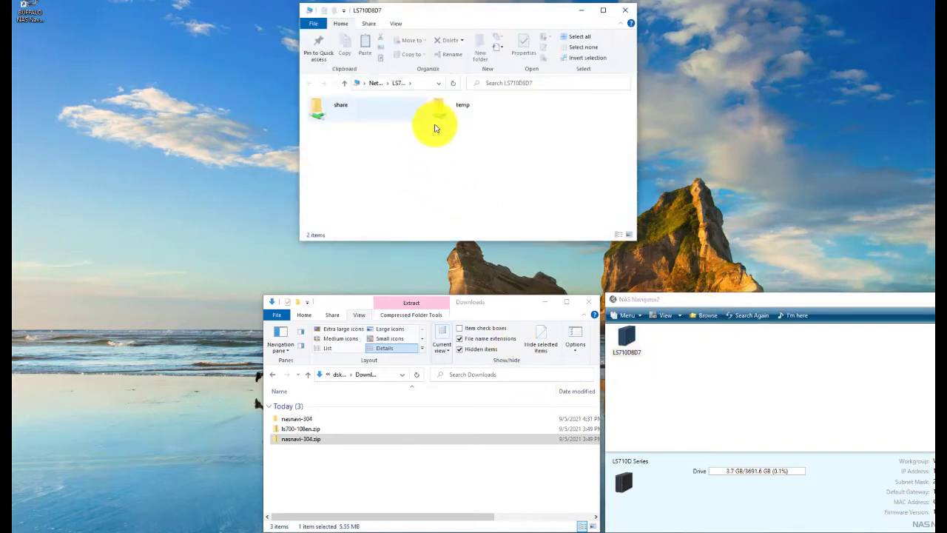
pyautogui.moveTo(489, 135); pyautogui.dragTo(320, 109)
pyautogui.click(376, 148)
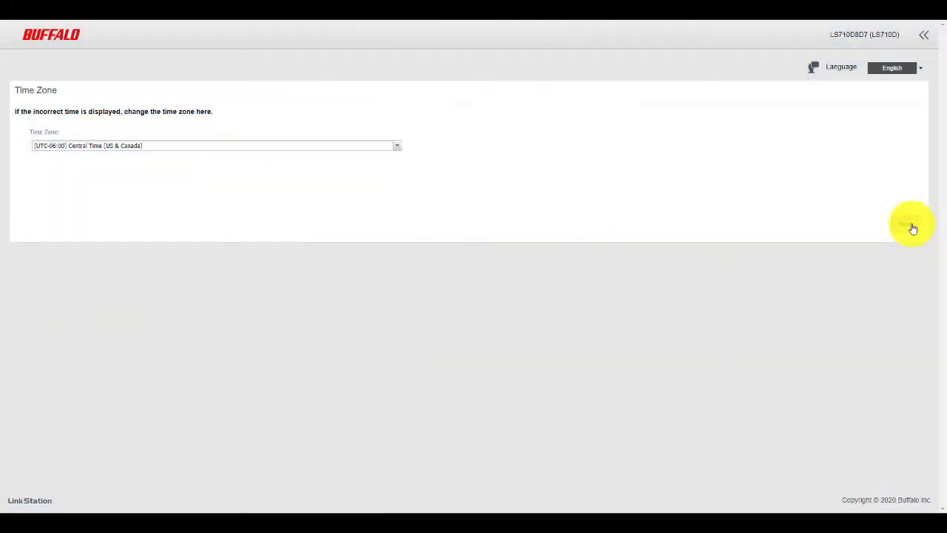
# - Complete the setup wizard with time zone (UTC-06:00) Central Time (US & Canada) and the proxy server disabled
pyautogui.click(913, 228)
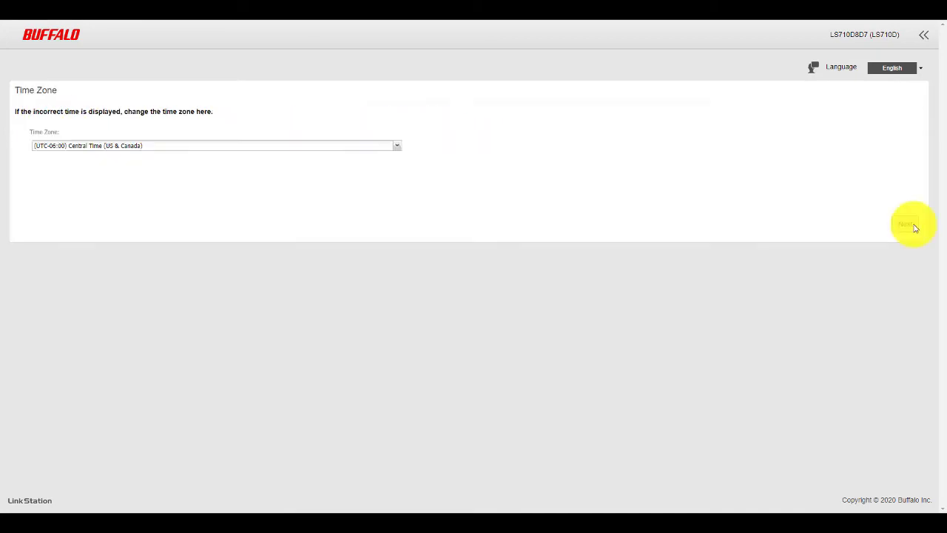
pyautogui.click(913, 226)
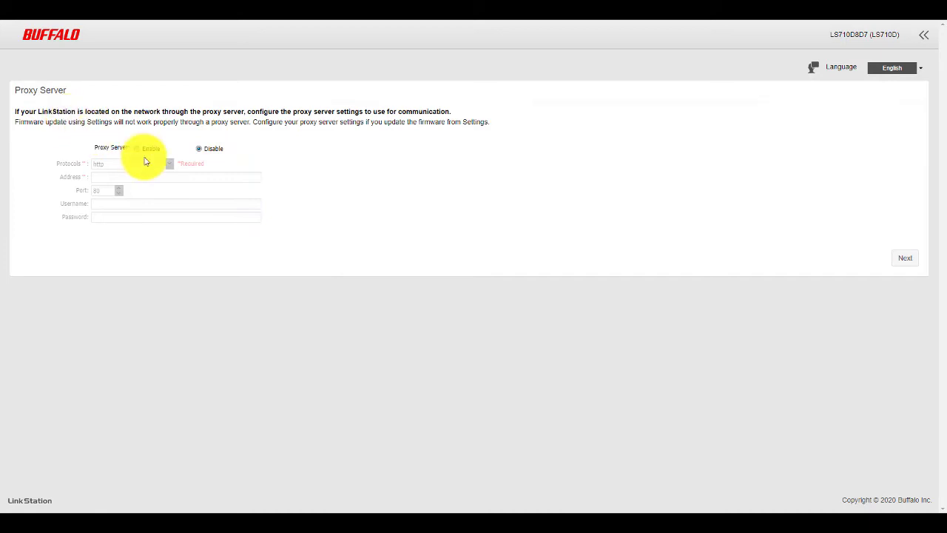
pyautogui.click(904, 261)
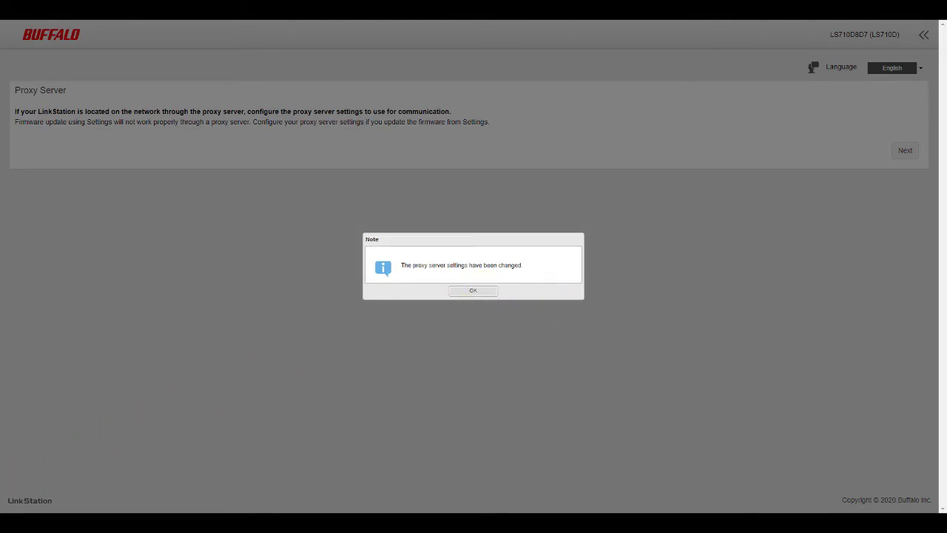
pyautogui.press('Return')
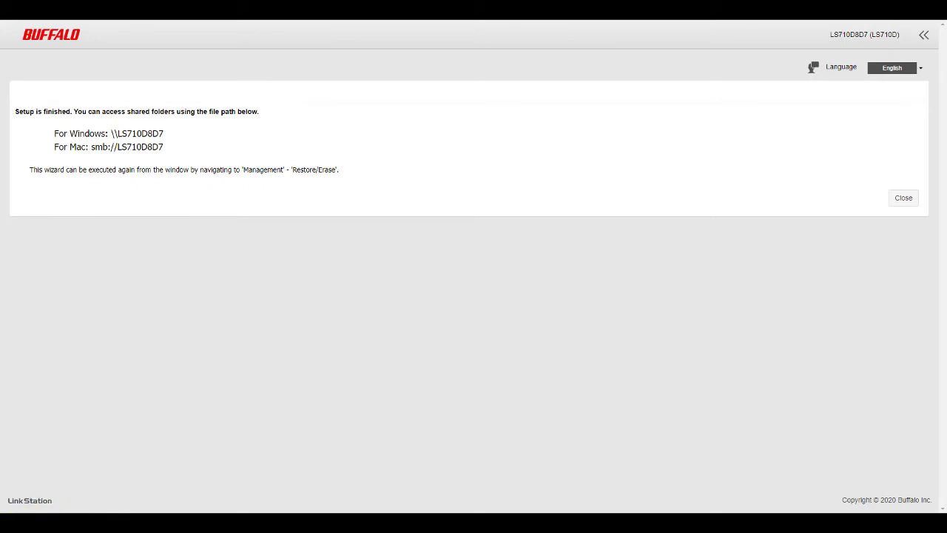
# - Try to open the network path \\ls710d8d7 from Windows search, and dismiss the dialog
pyautogui.press('super')
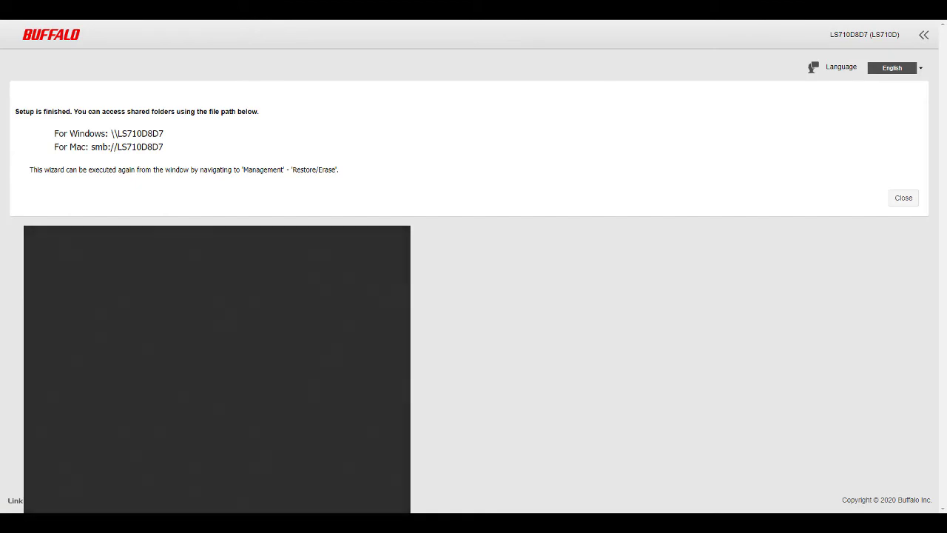
pyautogui.write('\\\\ls710d9')
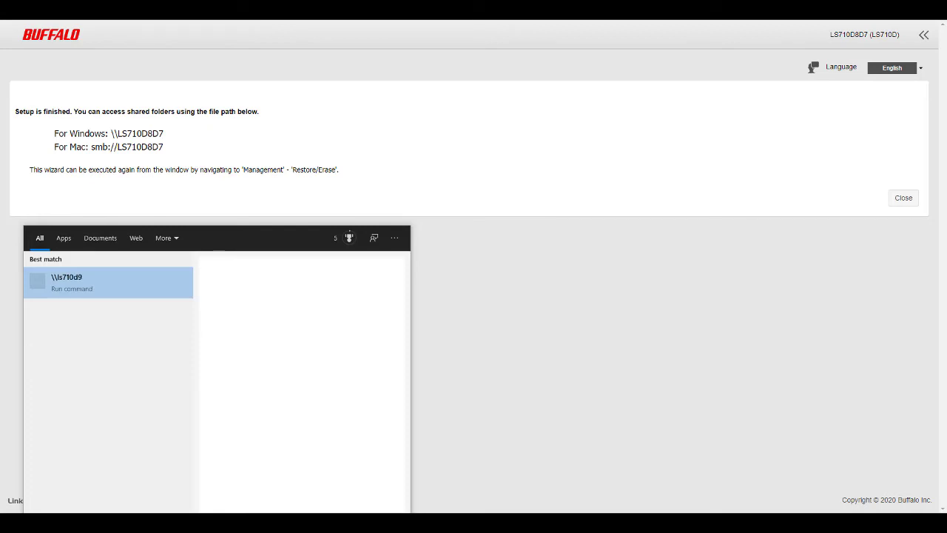
pyautogui.press('BackSpace')
pyautogui.write('87')
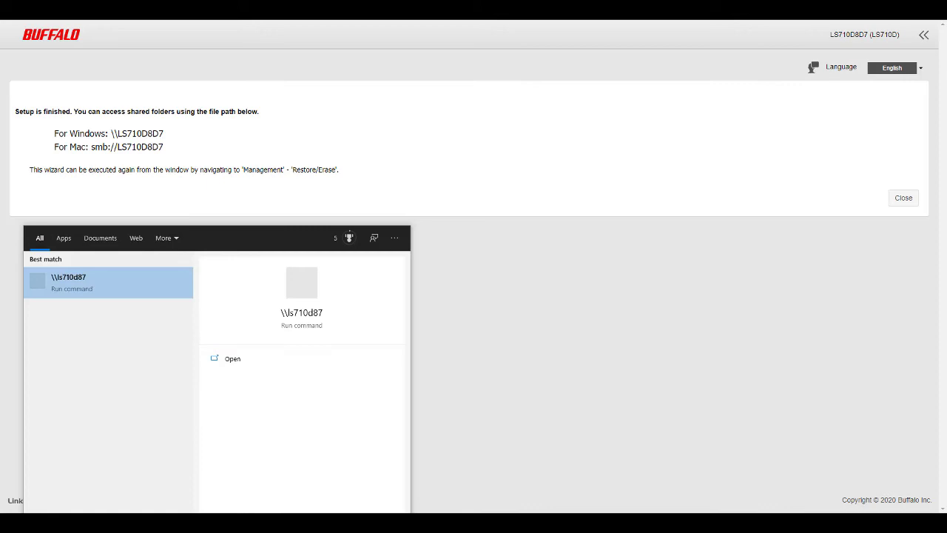
pyautogui.press('BackSpace')
pyautogui.write('d')
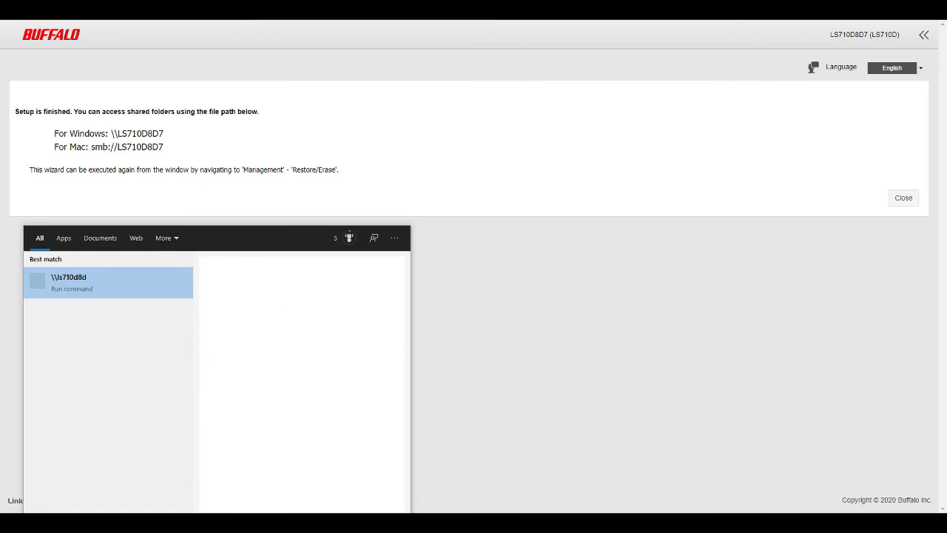
pyautogui.write('7')
pyautogui.press('Return')
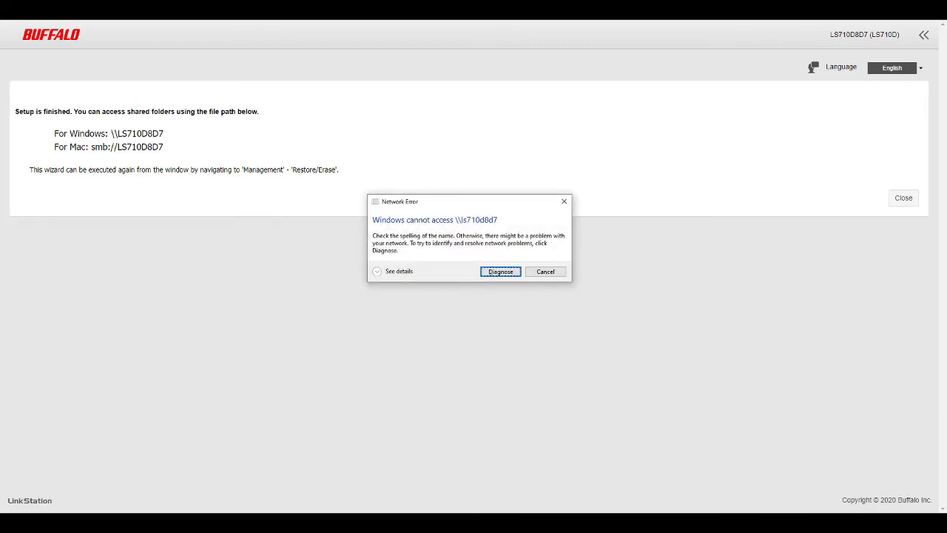
pyautogui.click(544, 272)
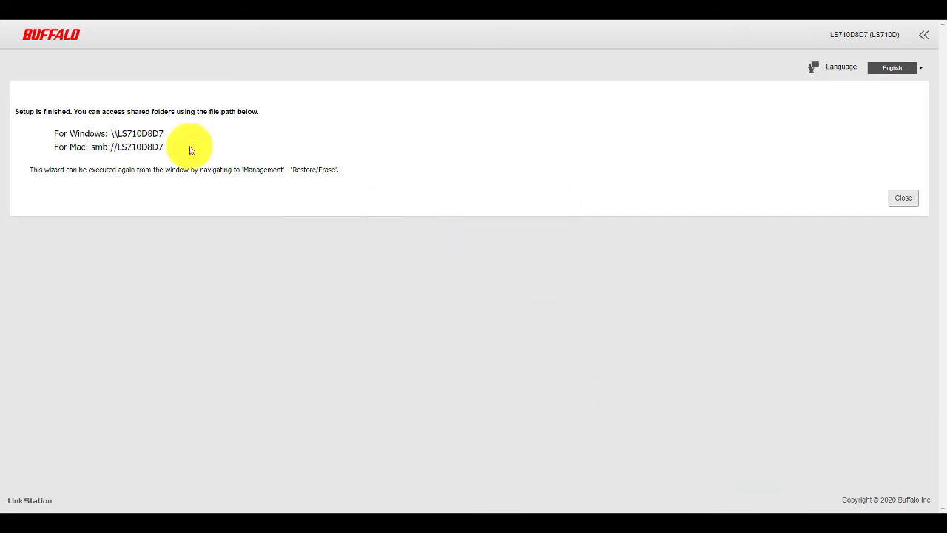
# - Copy the Windows file path from the setup page, try to open it through Windows search, and dismiss the dialog
pyautogui.moveTo(166, 134); pyautogui.dragTo(112, 131)
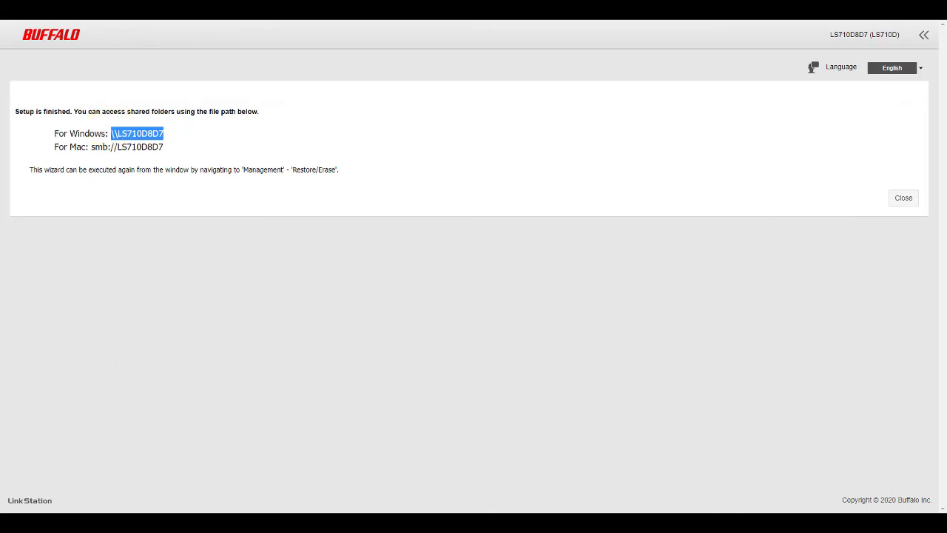
pyautogui.hotkey('ctrl', 'c')
pyautogui.press('super')
pyautogui.hotkey('ctrl', 'v')
pyautogui.press('Return')
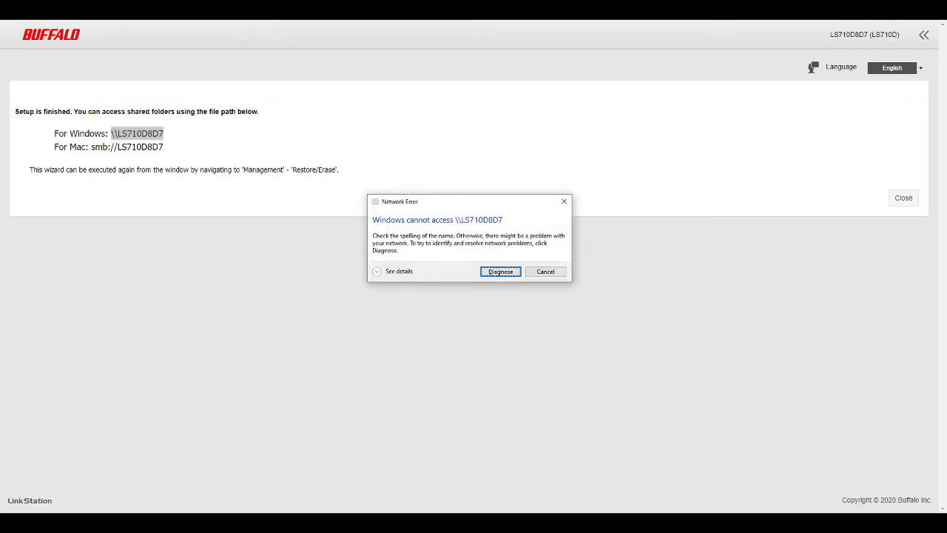
pyautogui.click(564, 201)
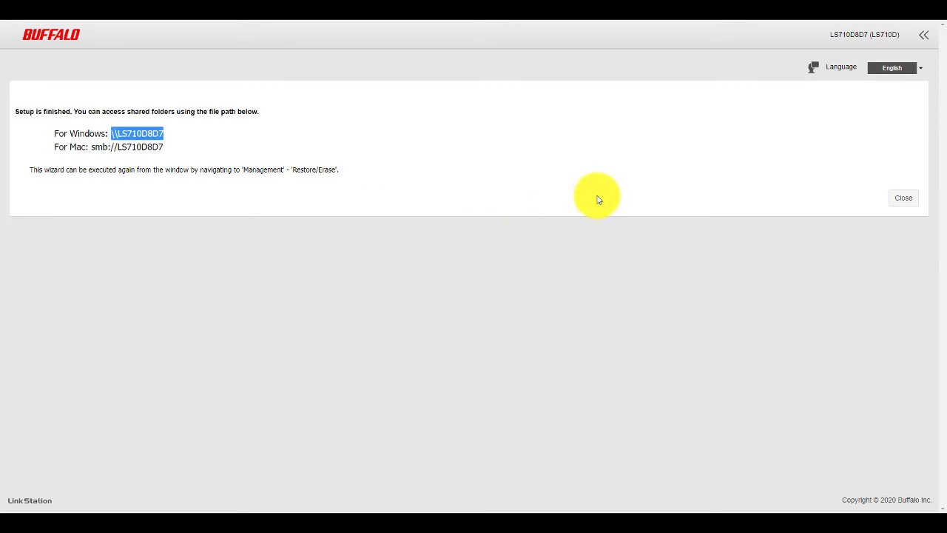
# - Close the finished setup wizard and toggle Email Notification in the Management settings
pyautogui.click(875, 196)
pyautogui.click(906, 195)
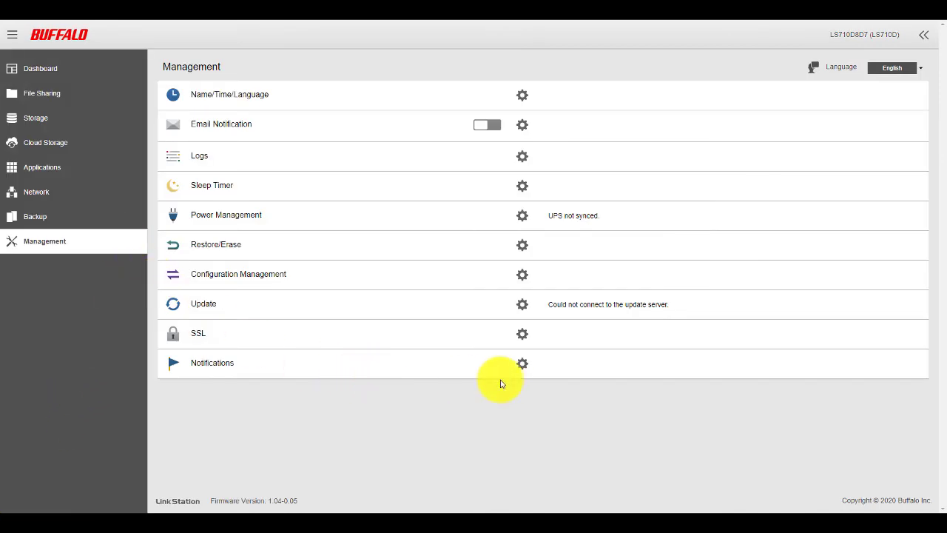
pyautogui.click(482, 126)
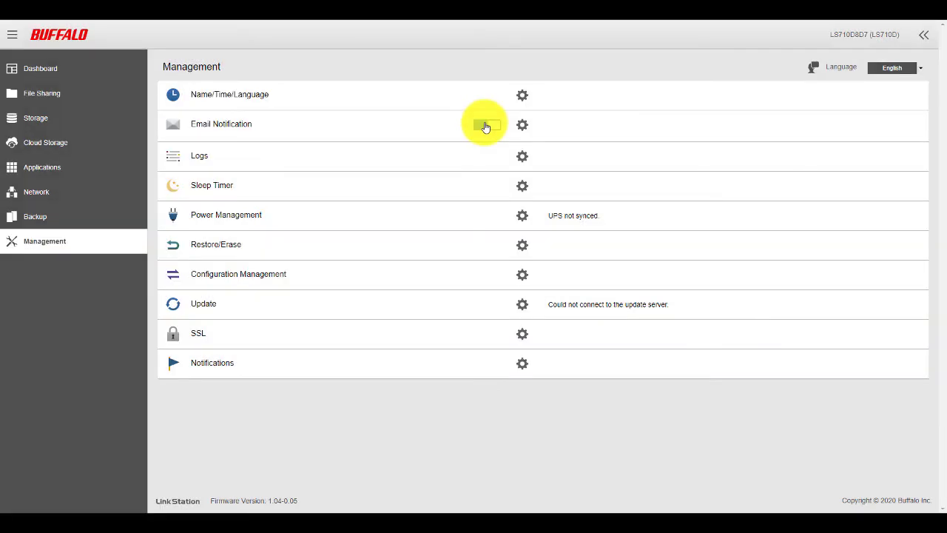
# - Turn Email Notification off in the Management settings
pyautogui.click(485, 126)
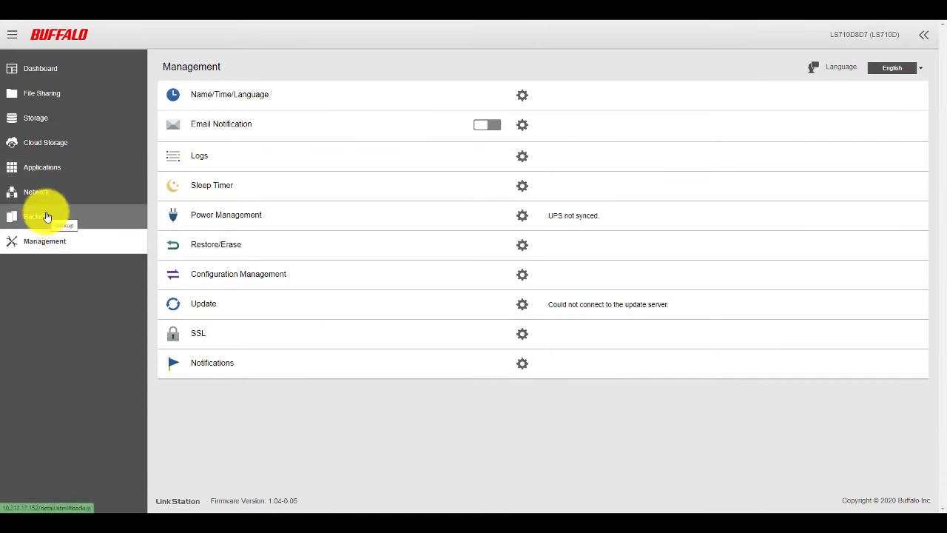
# - Review the Backup, Network, Applications, Cloud Storage, Storage and File Sharing settings of the NAS in that order
pyautogui.click(46, 216)
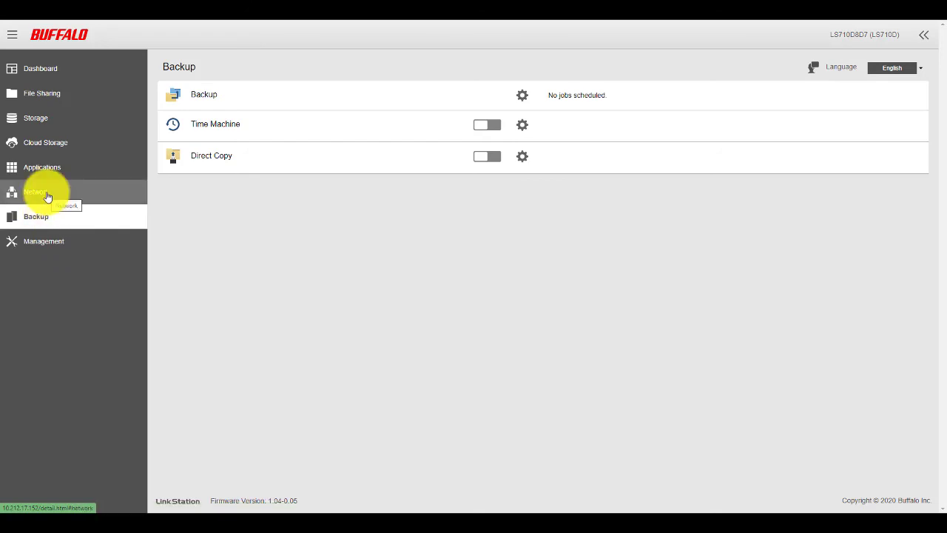
pyautogui.click(46, 193)
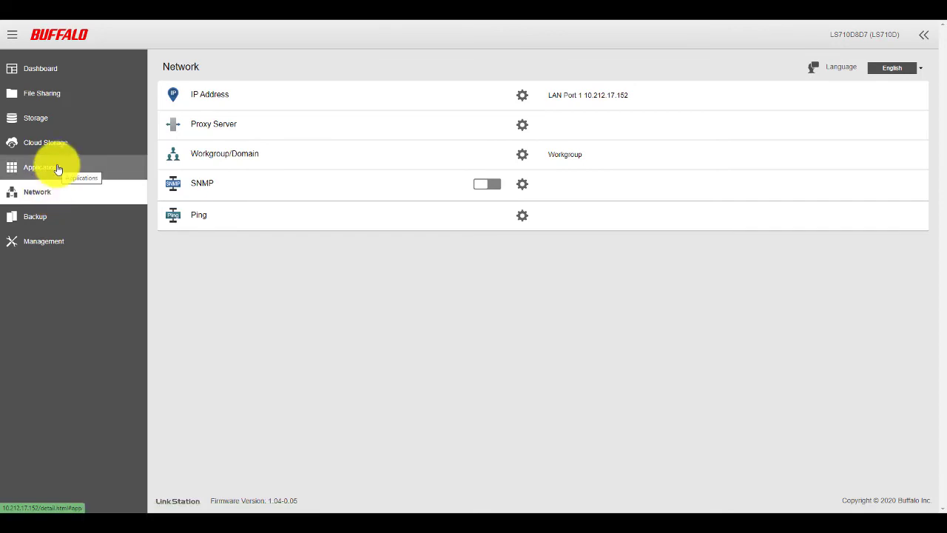
pyautogui.click(58, 169)
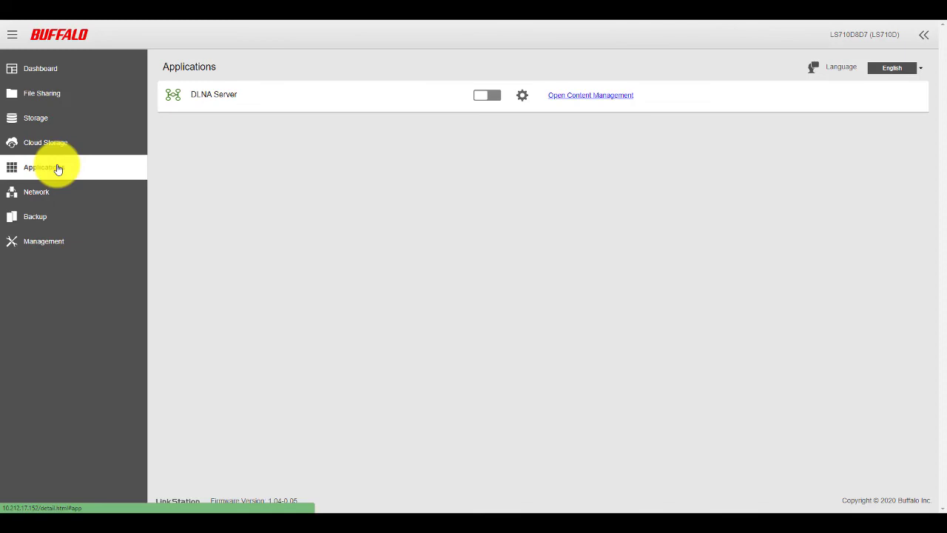
pyautogui.click(59, 148)
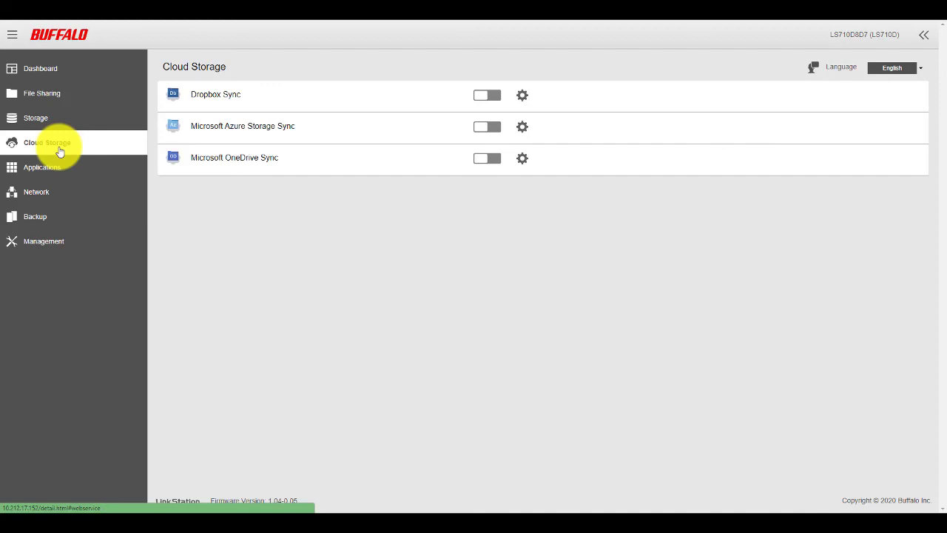
pyautogui.click(52, 130)
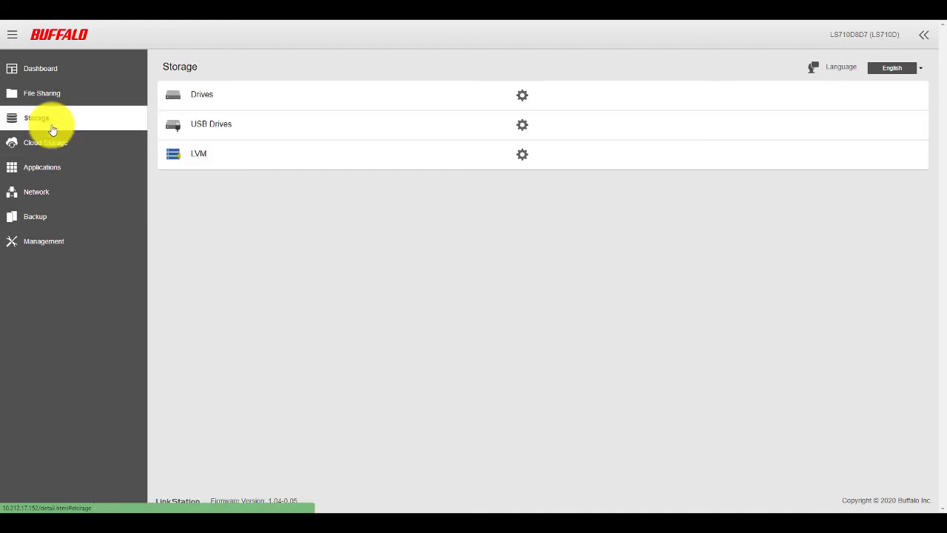
pyautogui.click(50, 98)
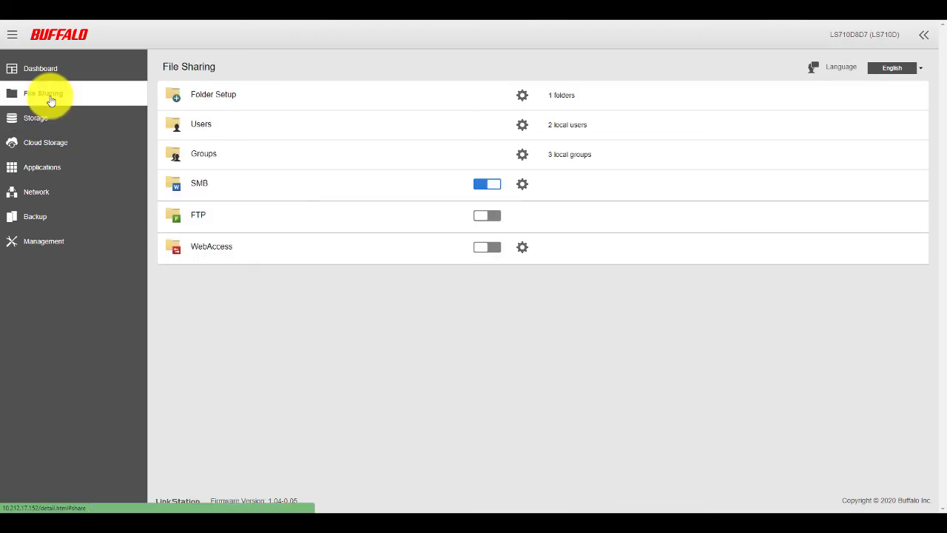